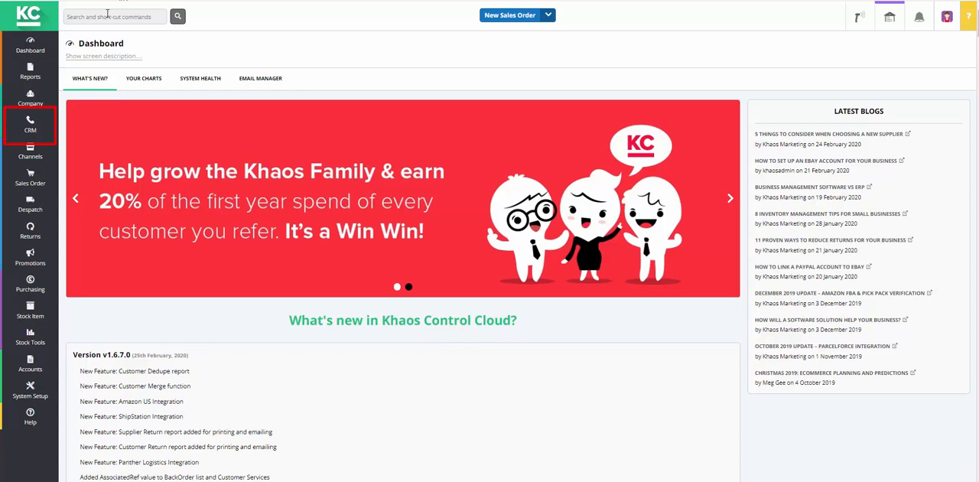
Step: Open the CRM customer duplicates and merging screen and filter duplicates with Town removed from the dedupe fields
click(32, 122)
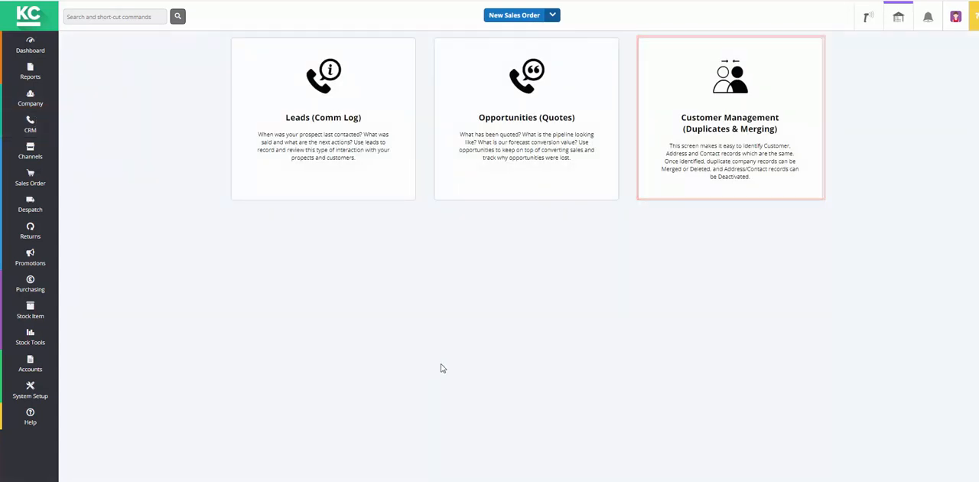
click(723, 142)
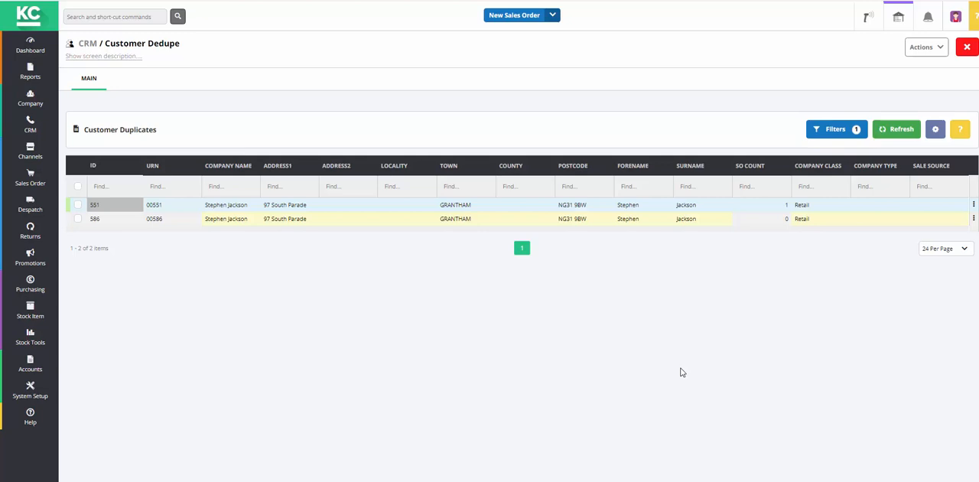
click(827, 138)
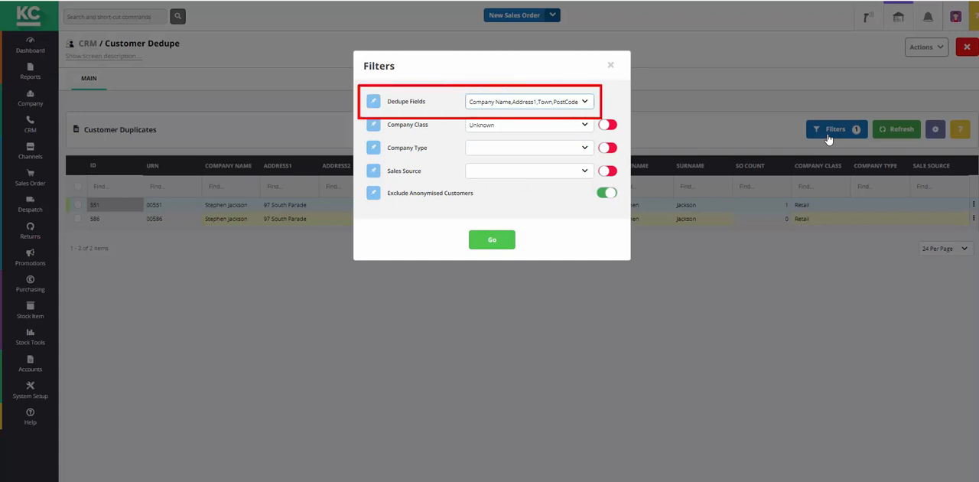
click(586, 103)
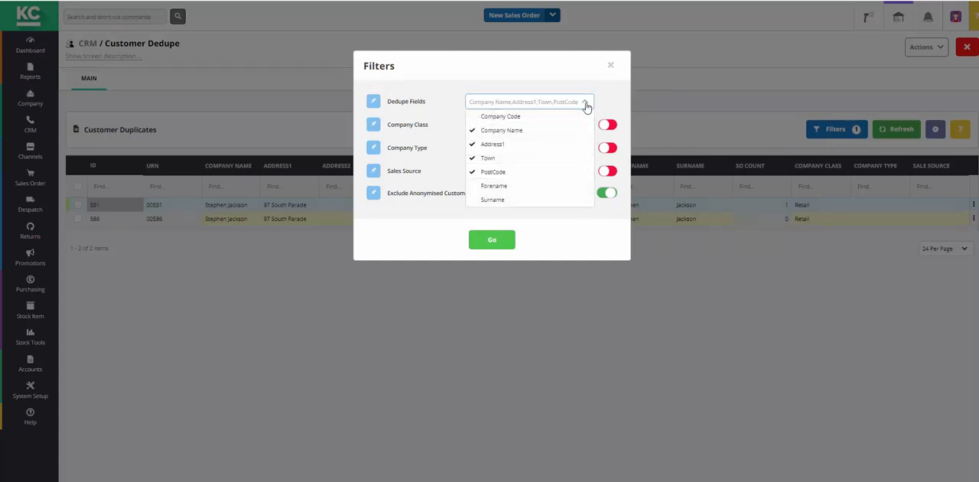
click(484, 158)
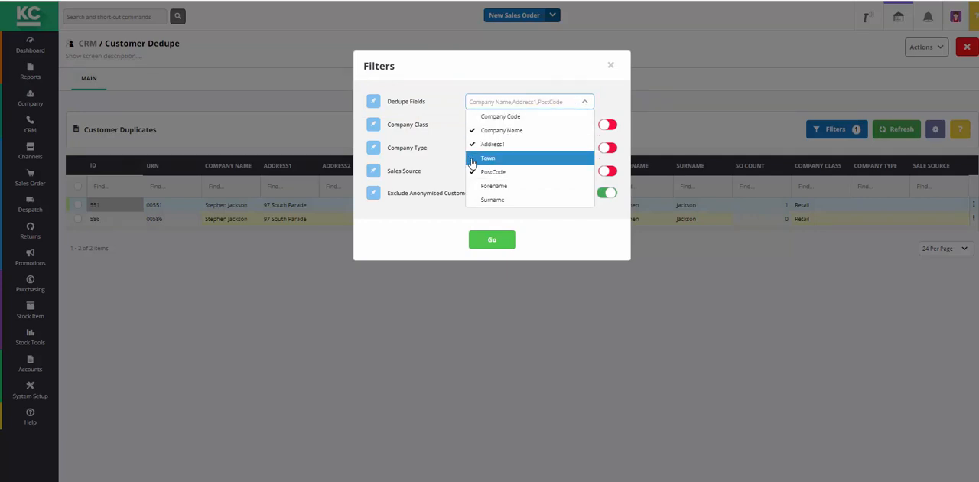
click(489, 242)
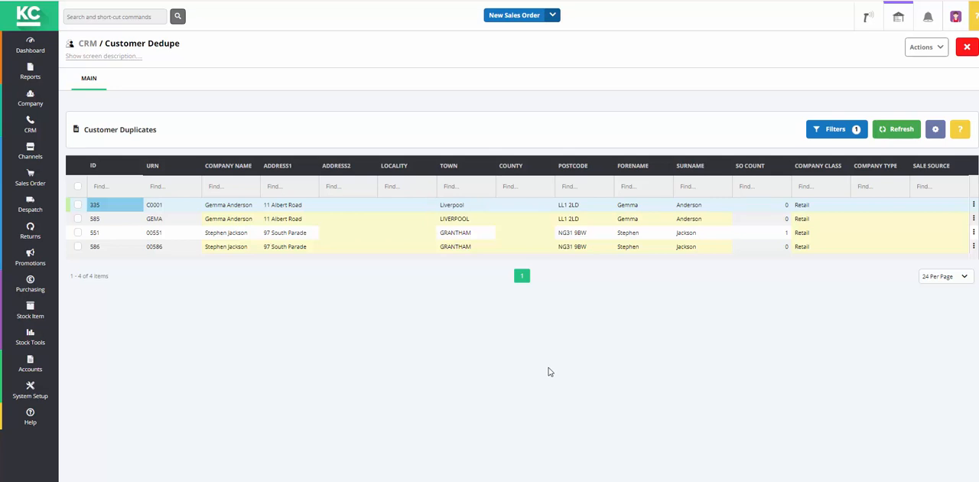
Step: Remove Address1 from the dedupe fields and apply the filter, matching on Company Name and PostCode
click(834, 132)
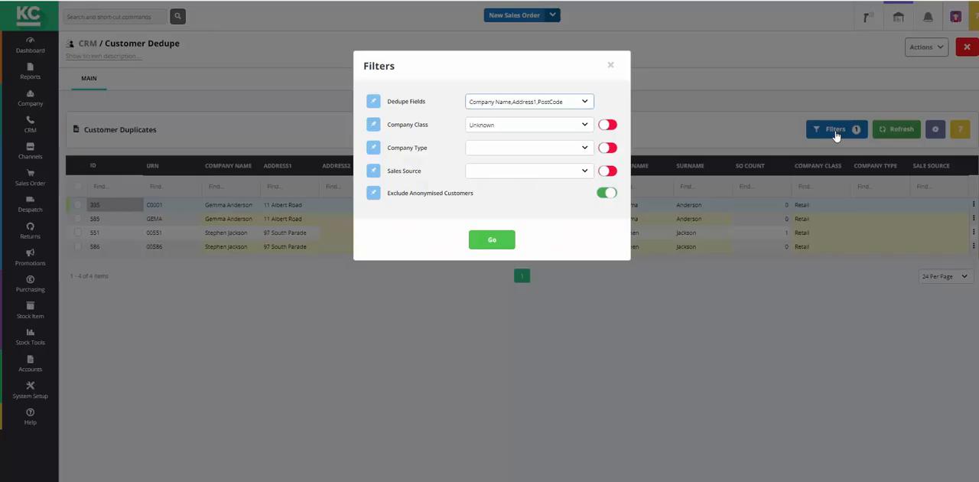
click(586, 103)
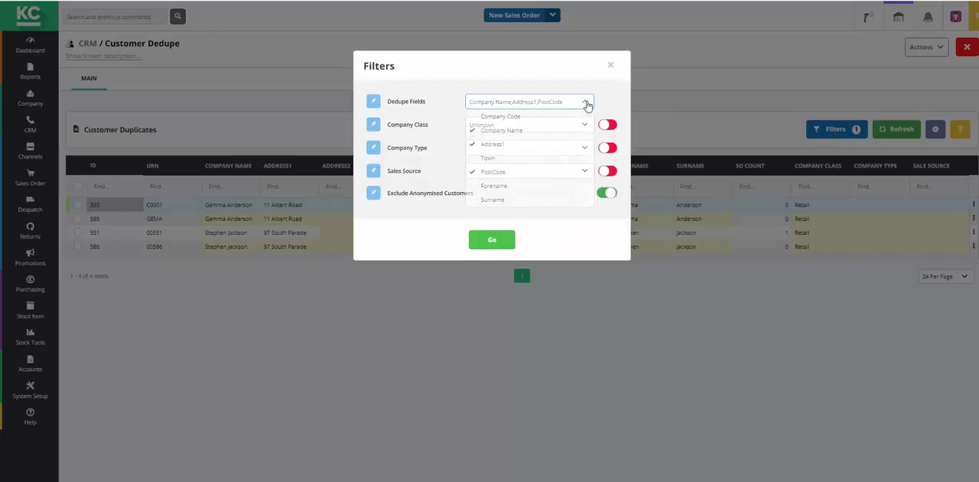
click(477, 146)
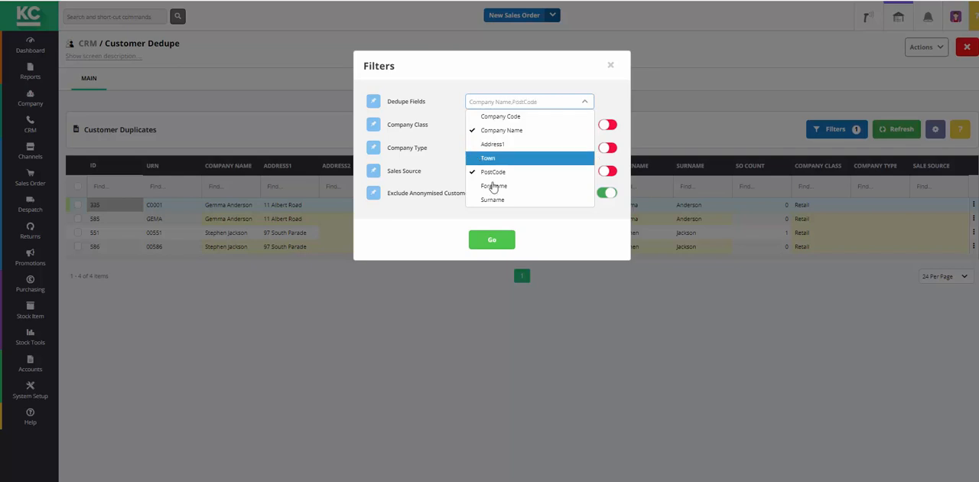
click(492, 242)
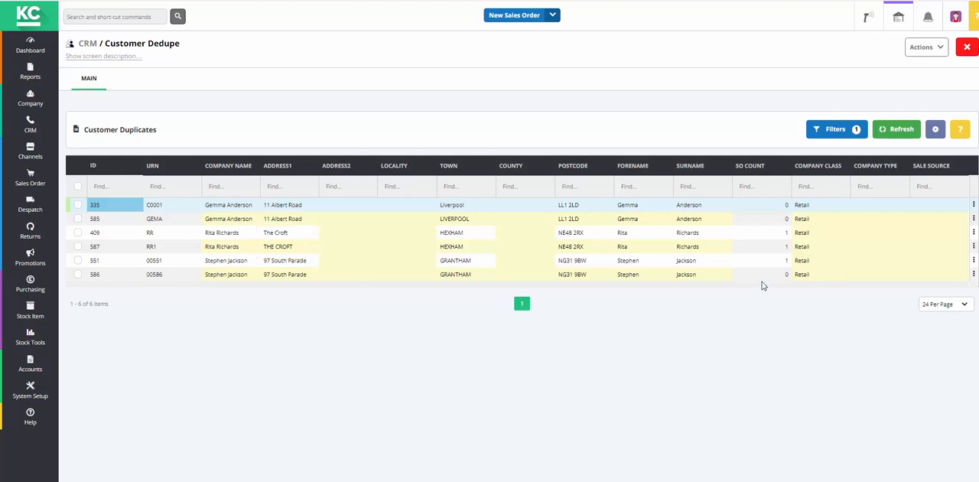
Step: Add Surname to the dedupe fields and apply the filter to the customer duplicates
click(839, 132)
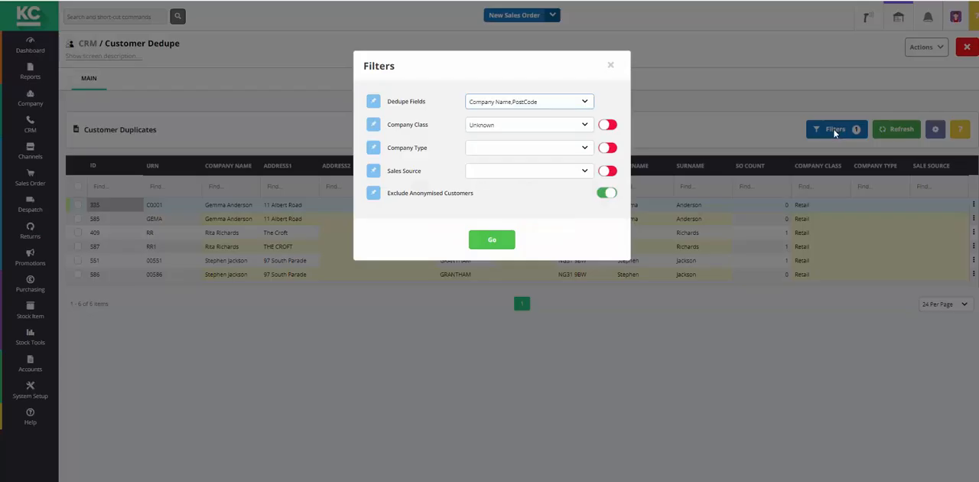
click(583, 105)
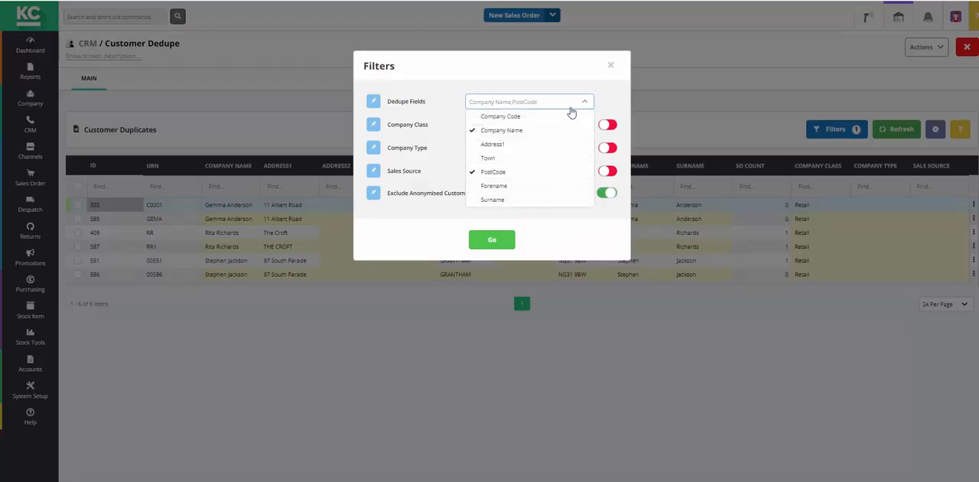
click(493, 200)
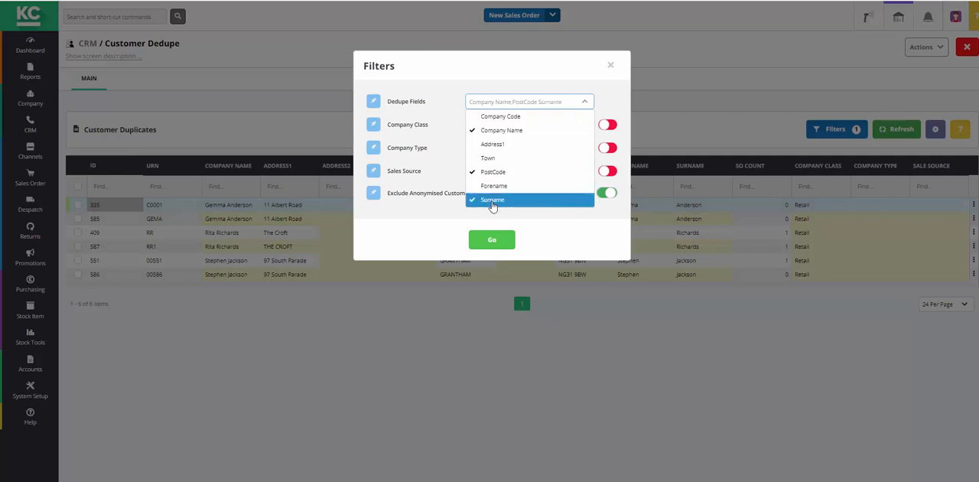
click(496, 242)
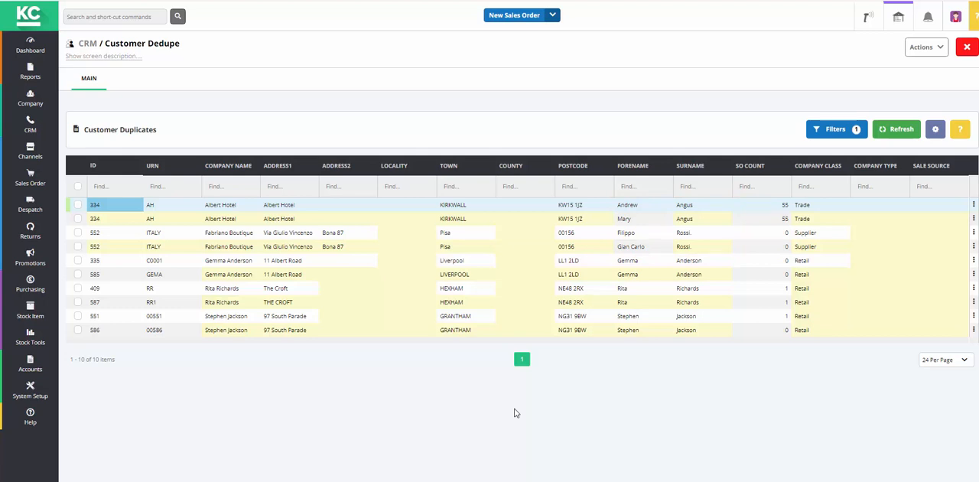
Step: Remove Surname from the dedupe fields and reapply the filter with Company Name and PostCode
click(851, 131)
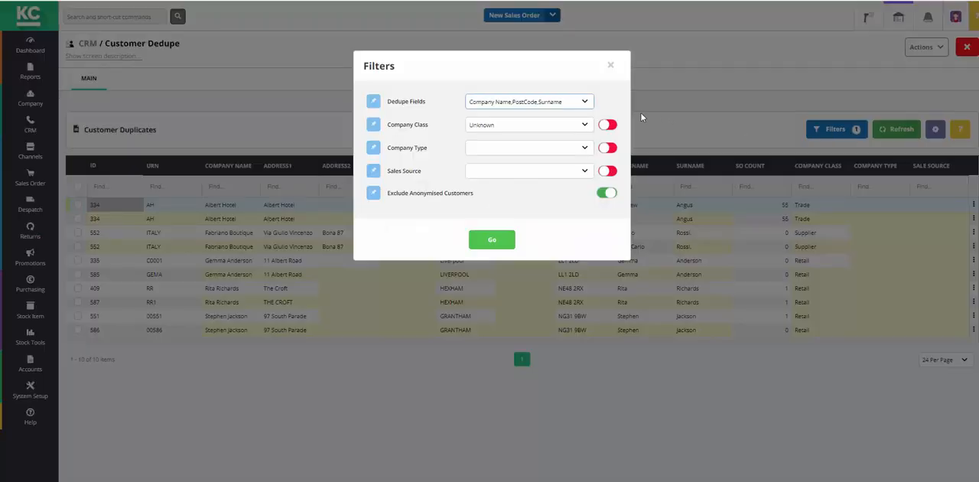
click(582, 103)
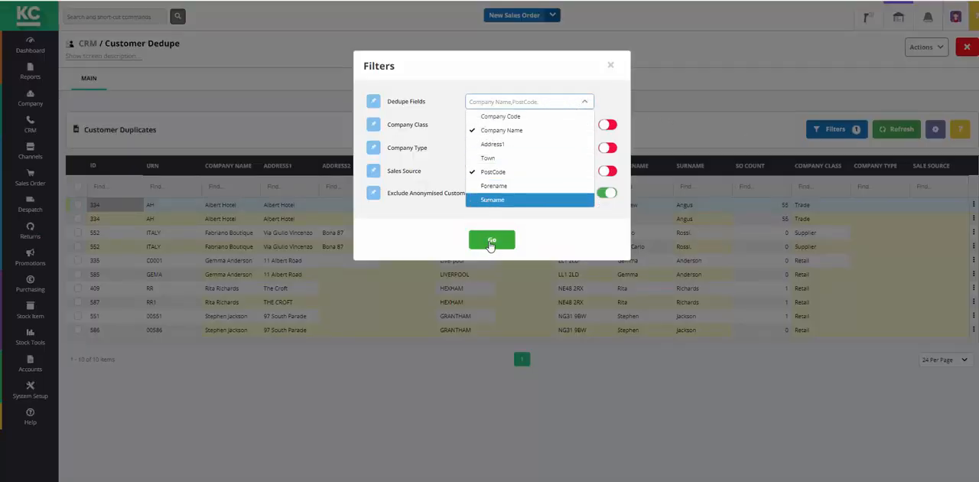
click(492, 242)
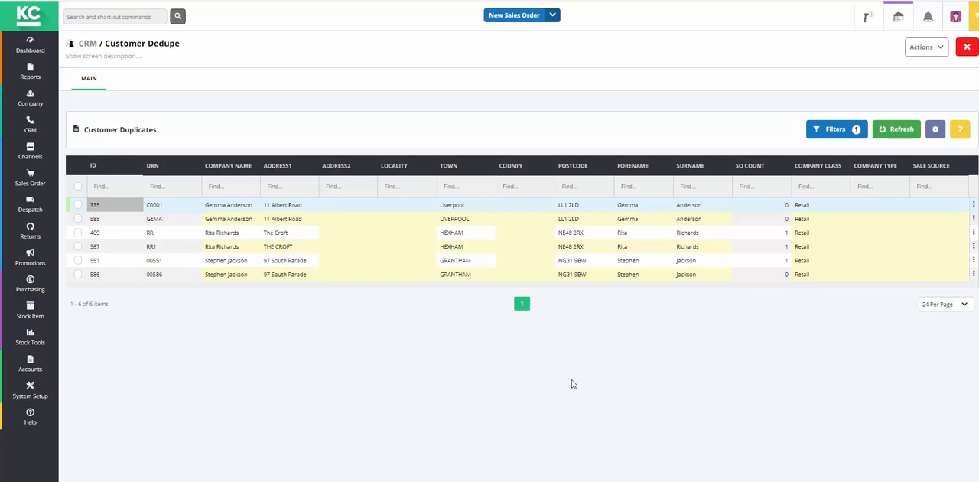
Step: Select both duplicate customer records in Liverpool and merge them with the automatic company merge
click(78, 205)
click(78, 218)
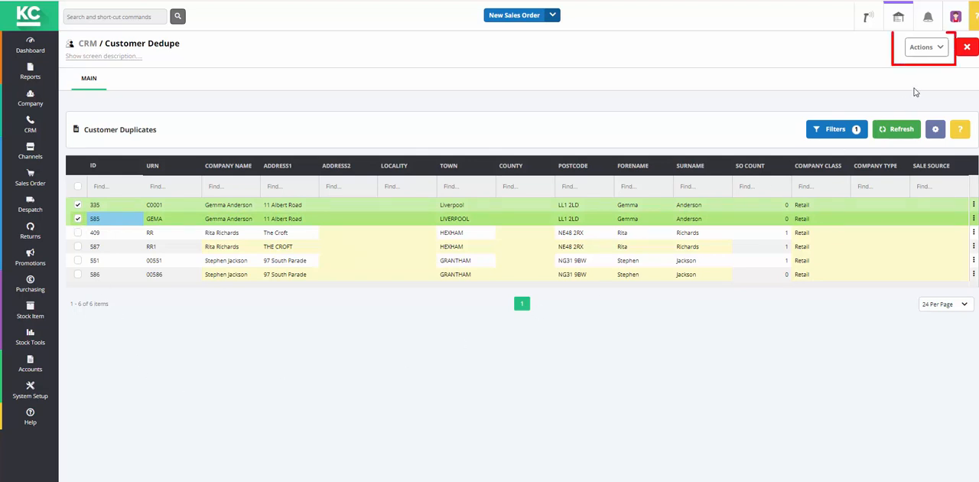
click(939, 52)
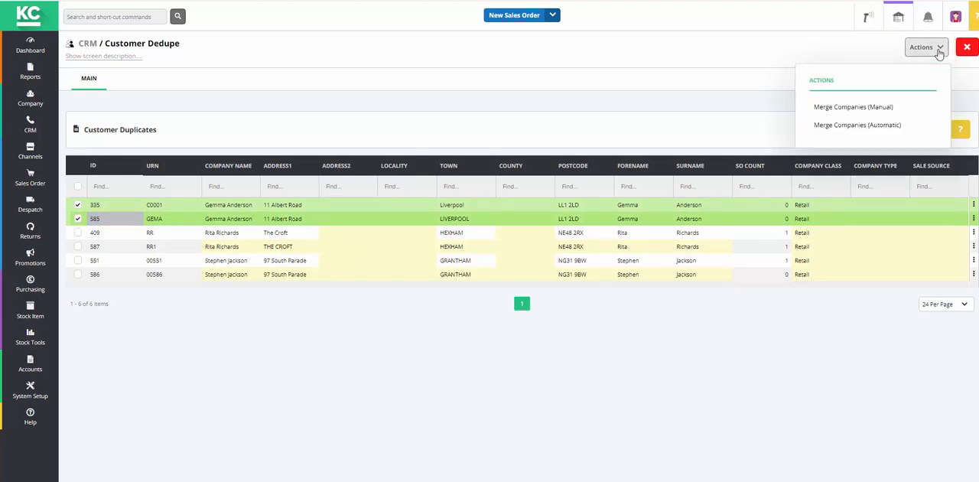
click(823, 127)
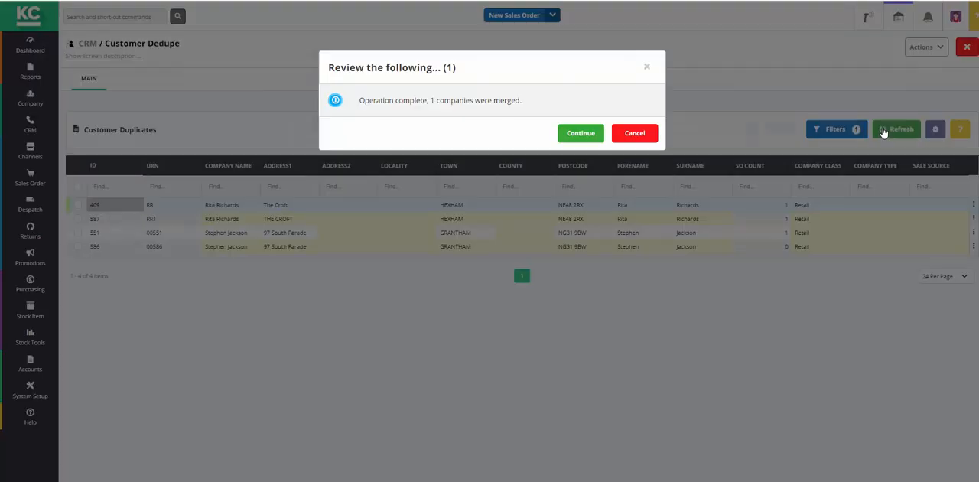
click(567, 135)
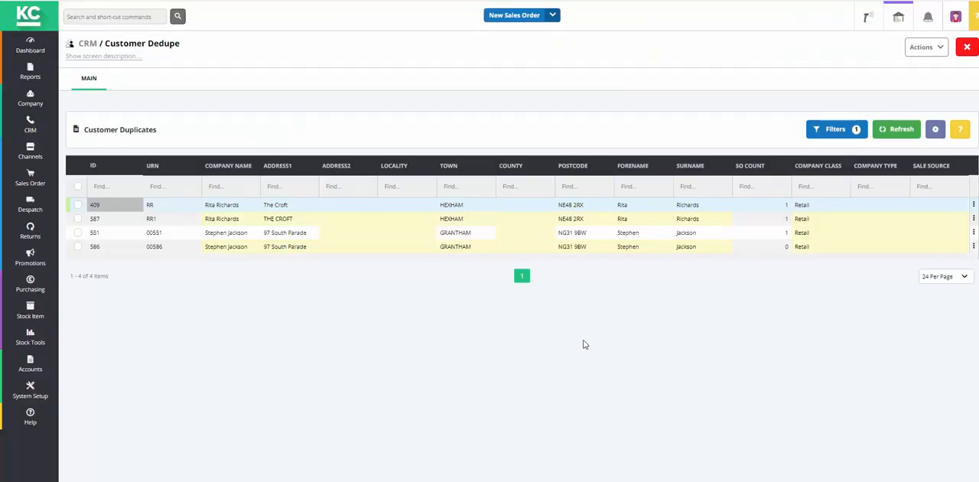
Step: Check the address and contact details of the merged Liverpool customer in the company list, and close the record
click(30, 97)
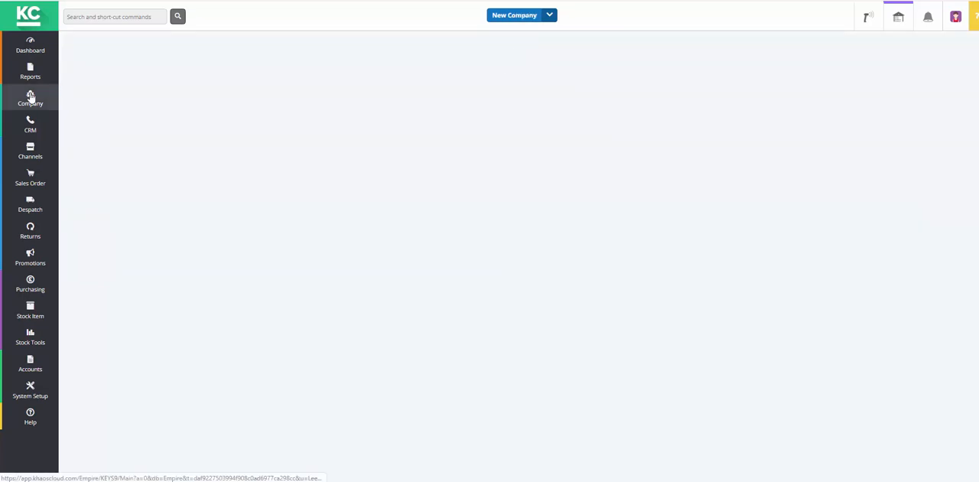
click(143, 214)
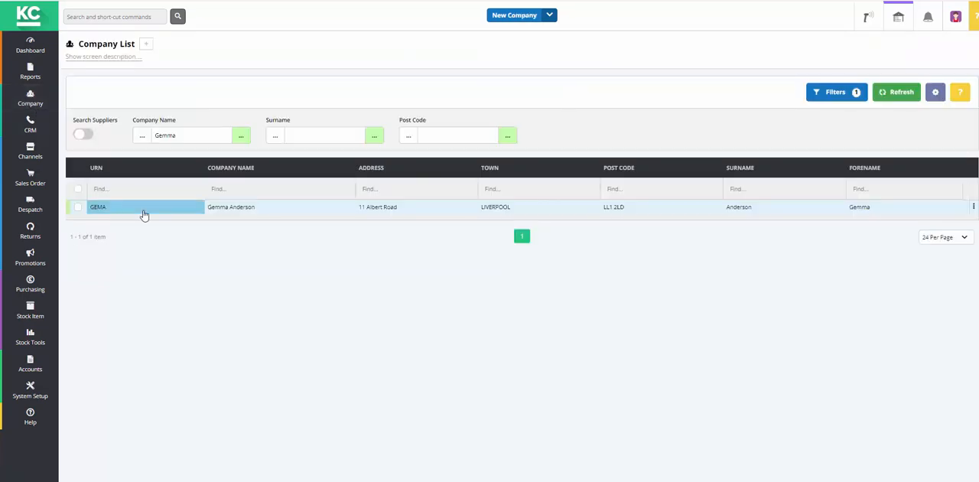
click(143, 214)
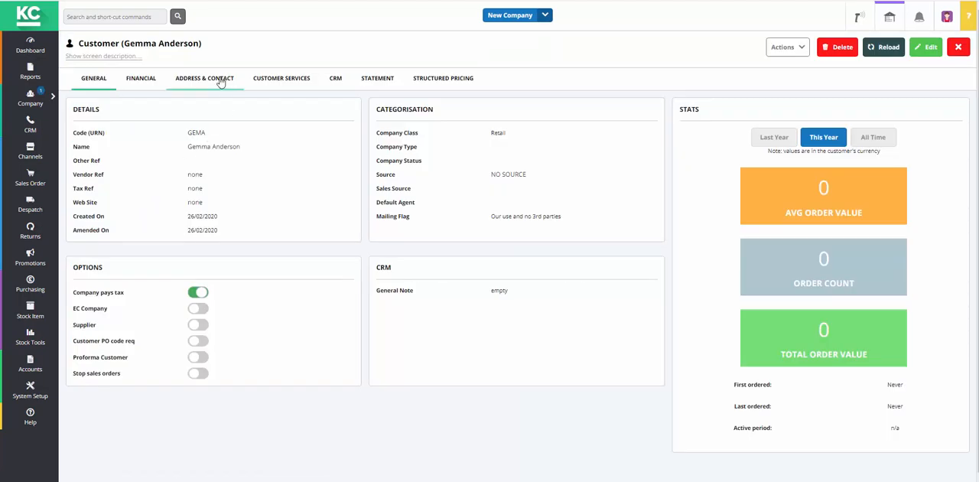
click(221, 83)
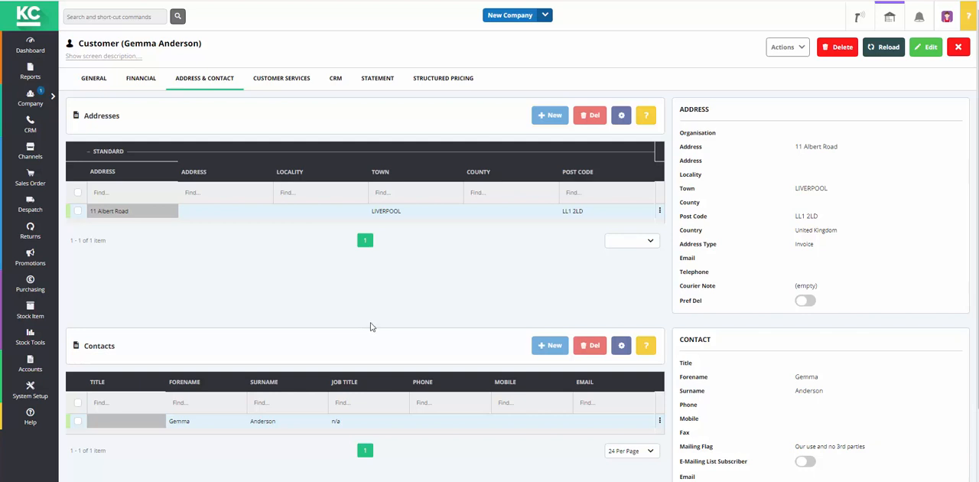
click(958, 46)
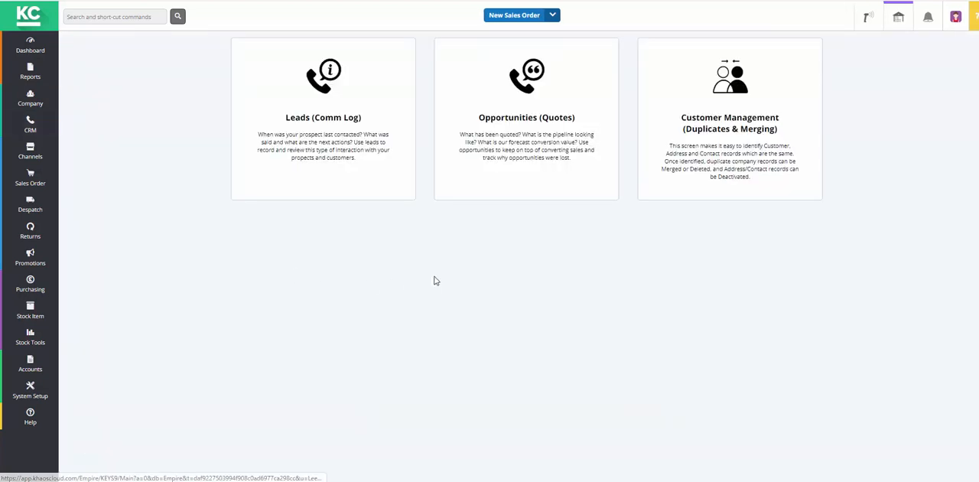
Step: Return to the customer duplicates and start a manual company merge for the two Grantham records
click(717, 170)
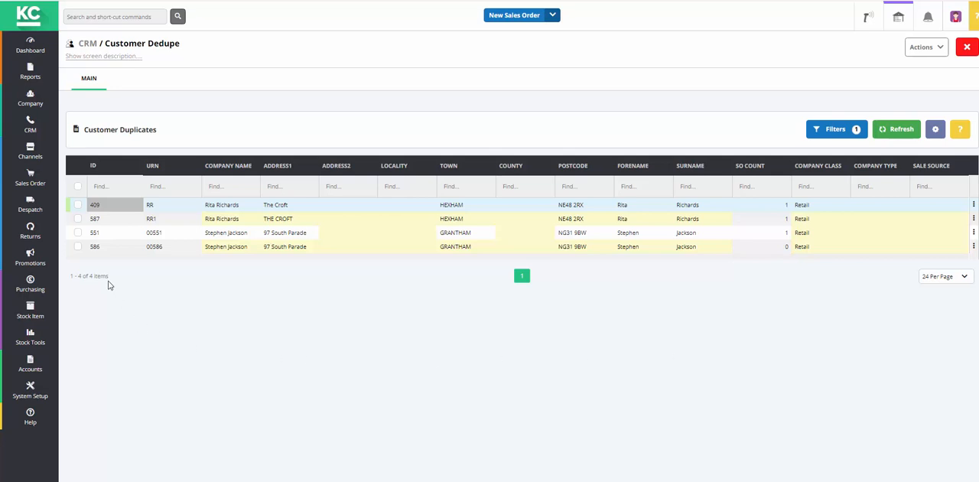
click(78, 233)
click(78, 246)
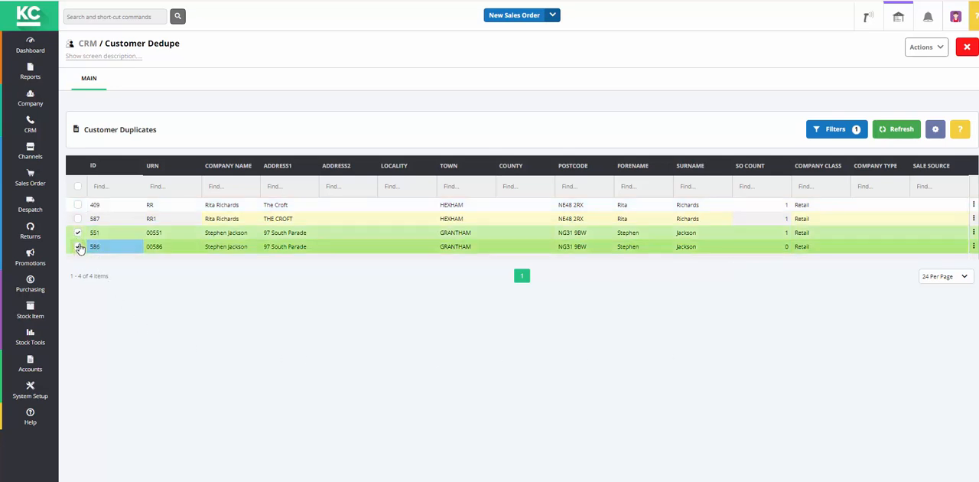
click(943, 55)
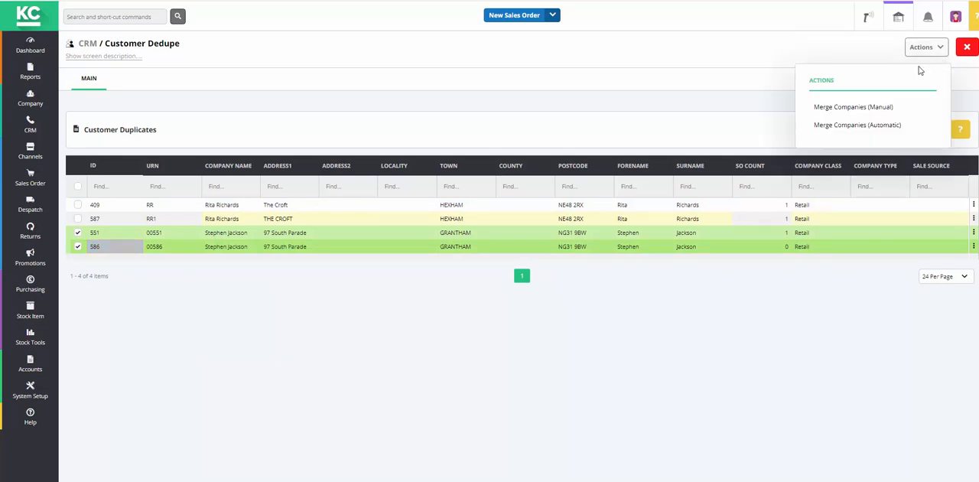
click(842, 107)
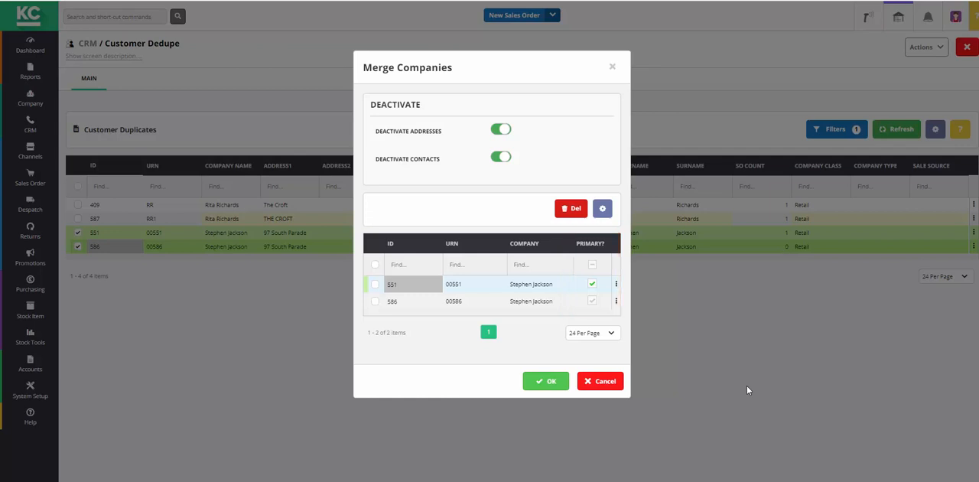
Step: Select both companies in the merge, accept the company notes overwrite, and confirm merging into the primary record
click(374, 285)
click(374, 302)
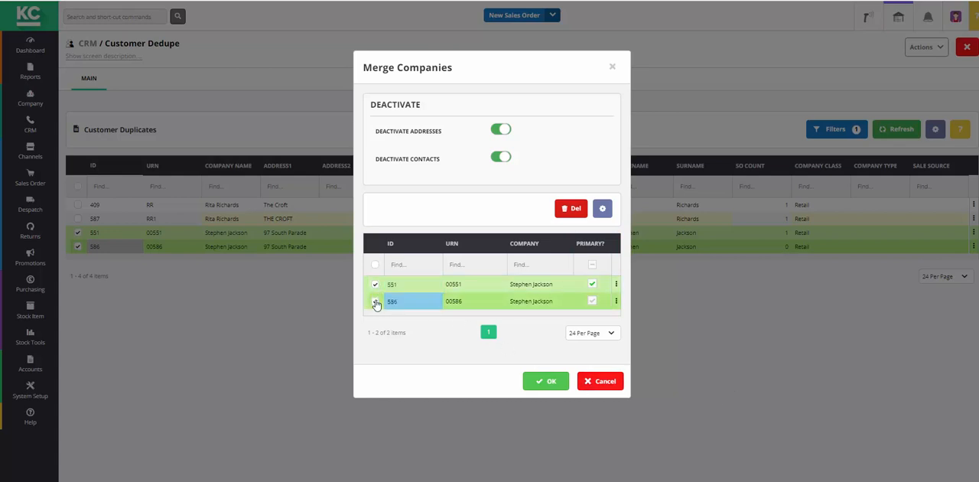
click(545, 382)
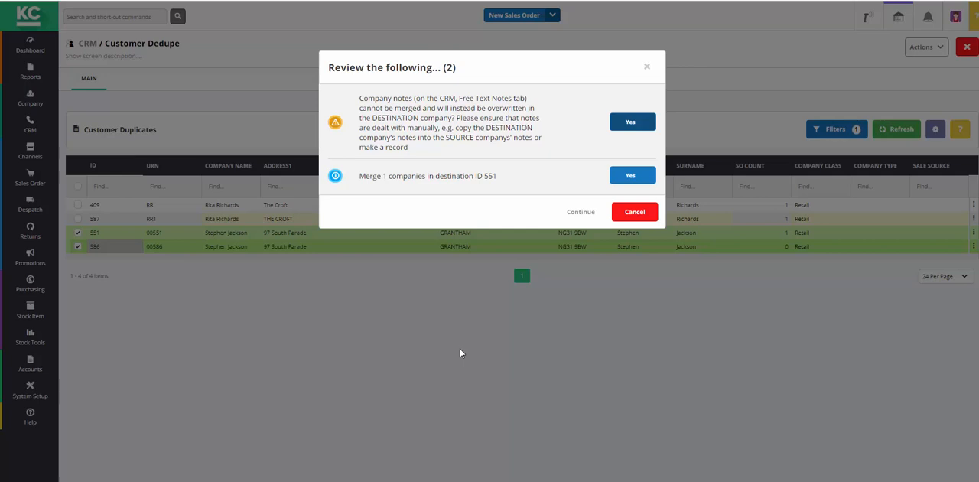
click(635, 124)
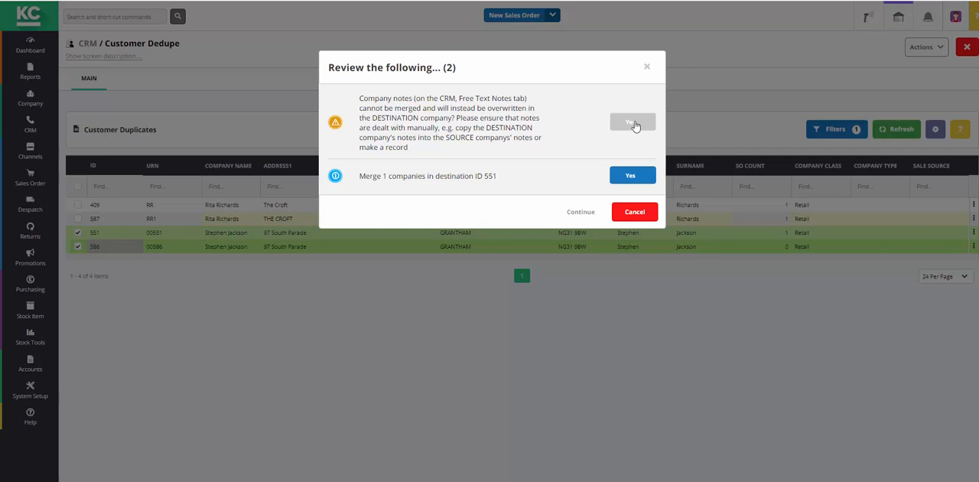
click(632, 176)
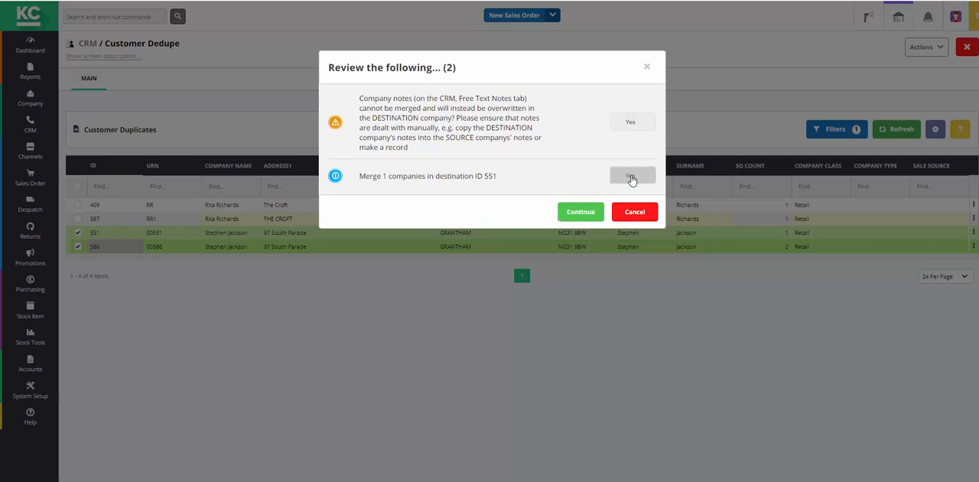
click(583, 212)
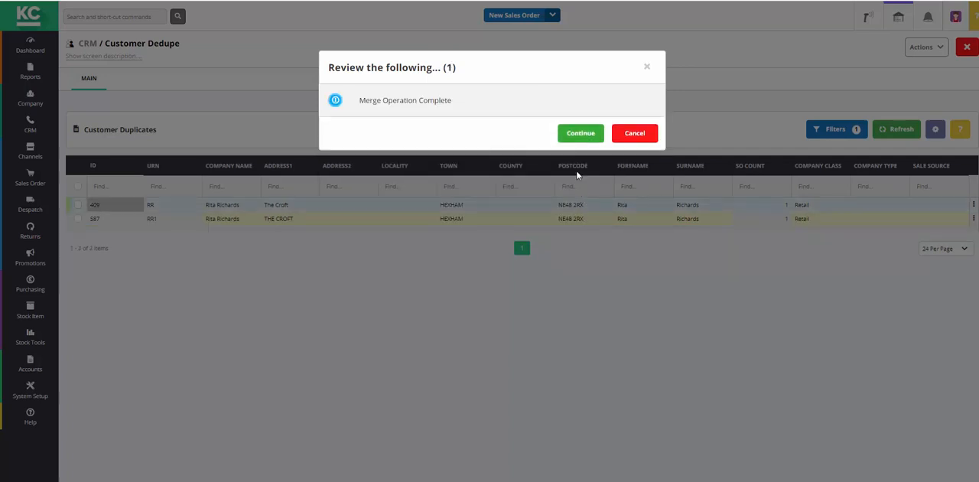
Step: Acknowledge the completed merge, open the merged Grantham customer from the company list, and check its address, contact details and customer services history
click(582, 137)
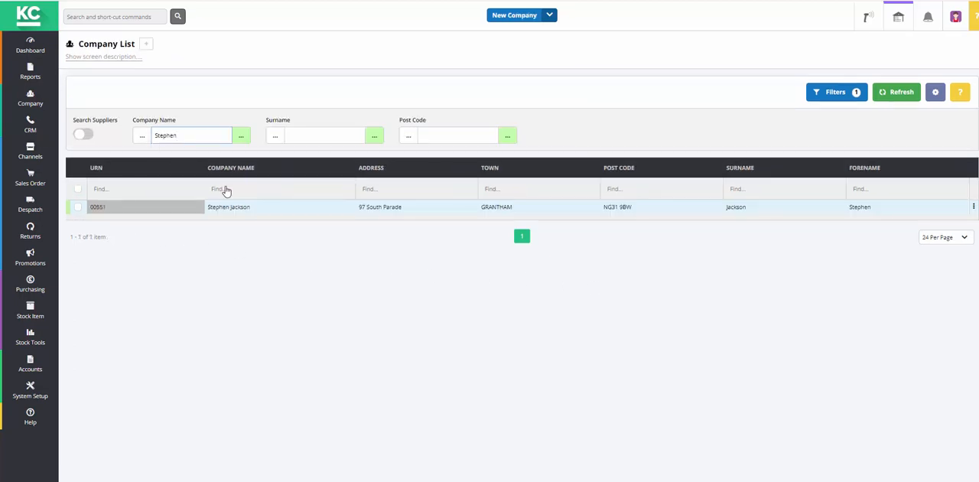
click(254, 212)
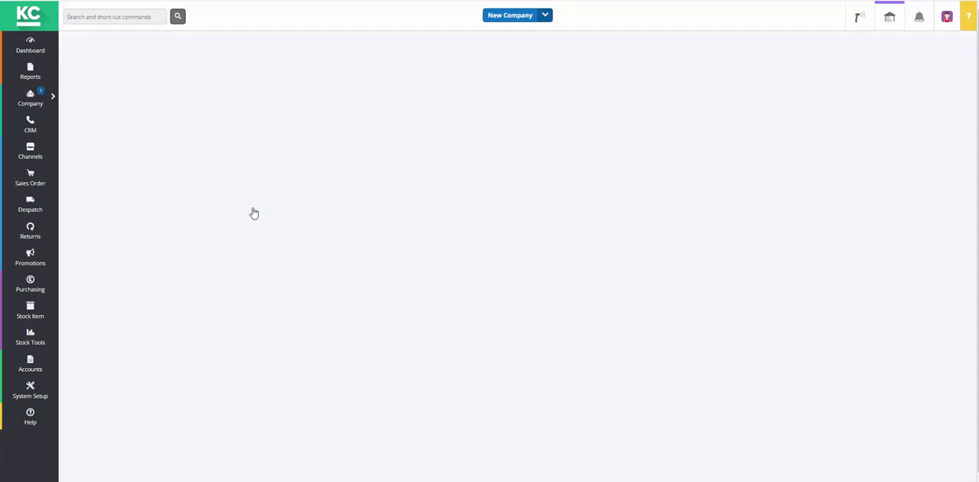
click(221, 84)
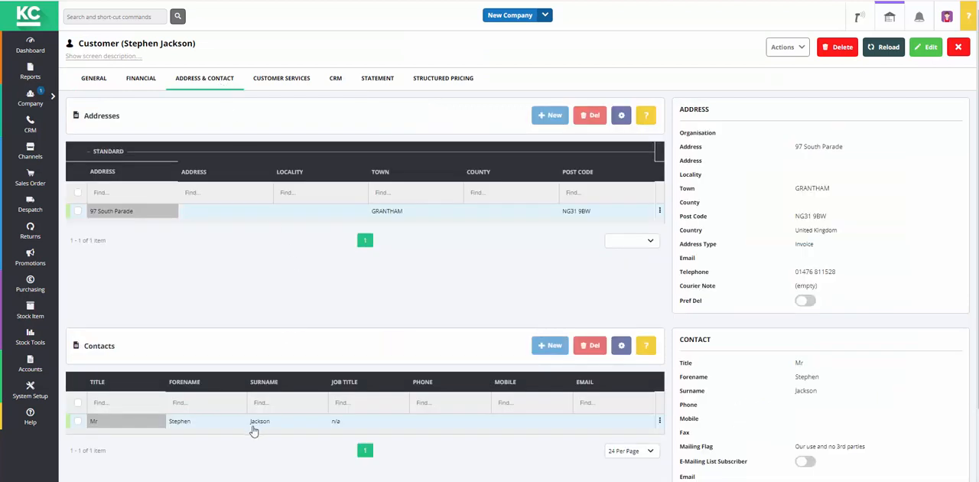
click(283, 83)
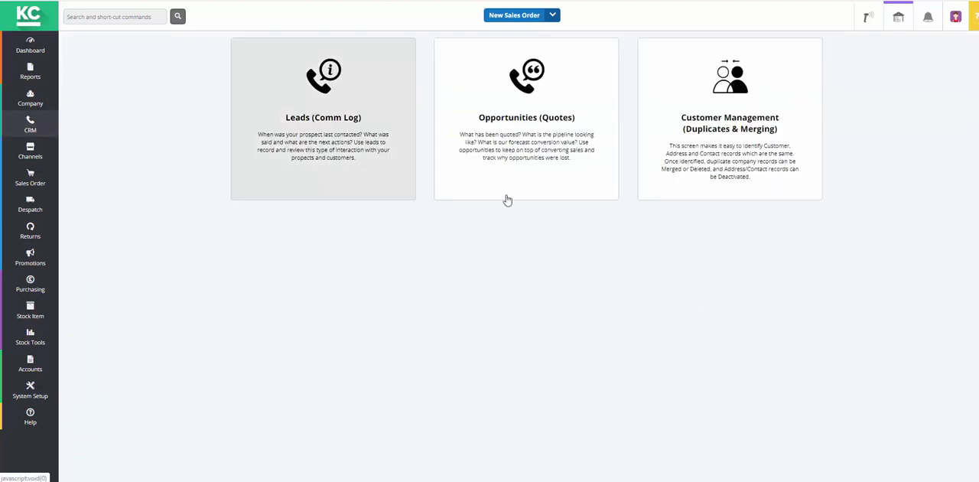
Step: Return to the customer duplicates, select both Hexham records, and merge them with the automatic company merge
click(751, 182)
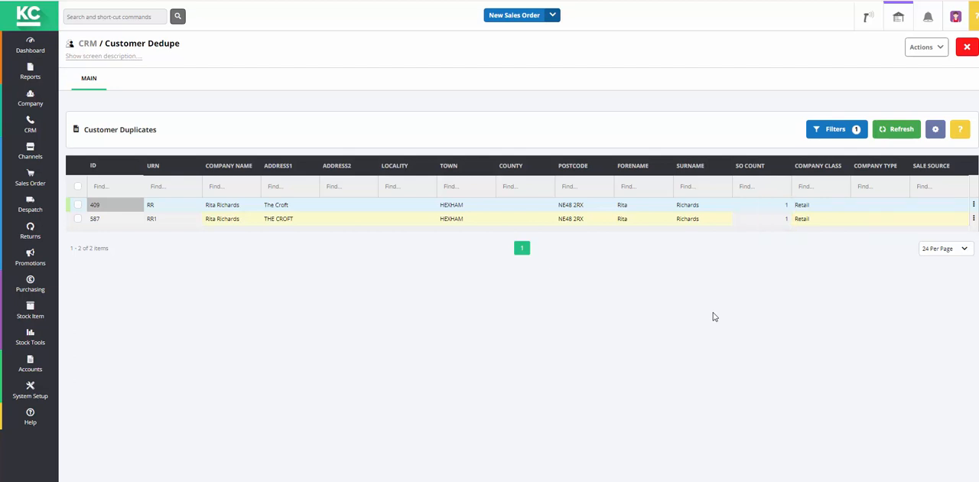
click(78, 205)
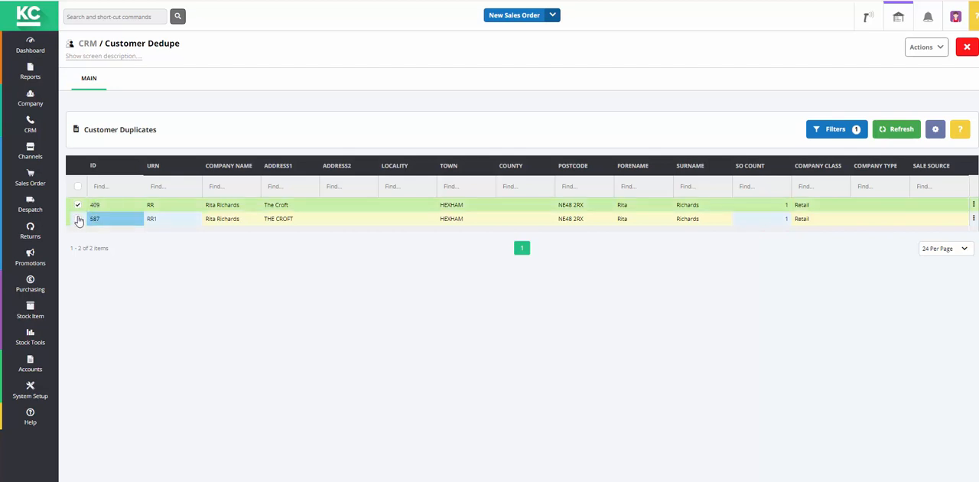
click(77, 218)
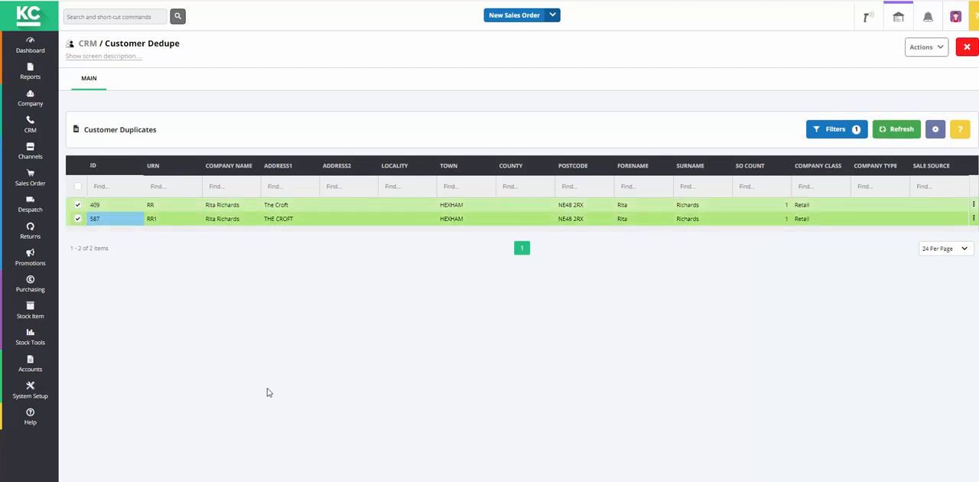
click(946, 52)
click(889, 127)
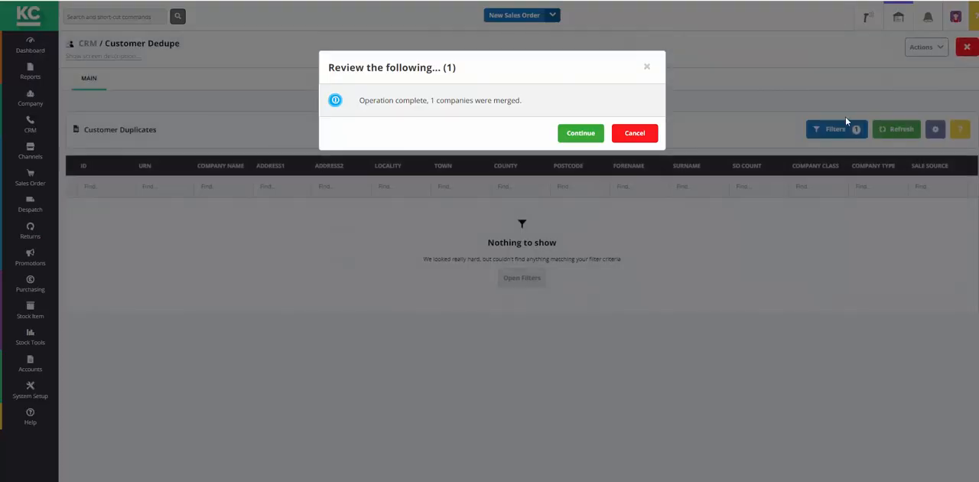
click(579, 134)
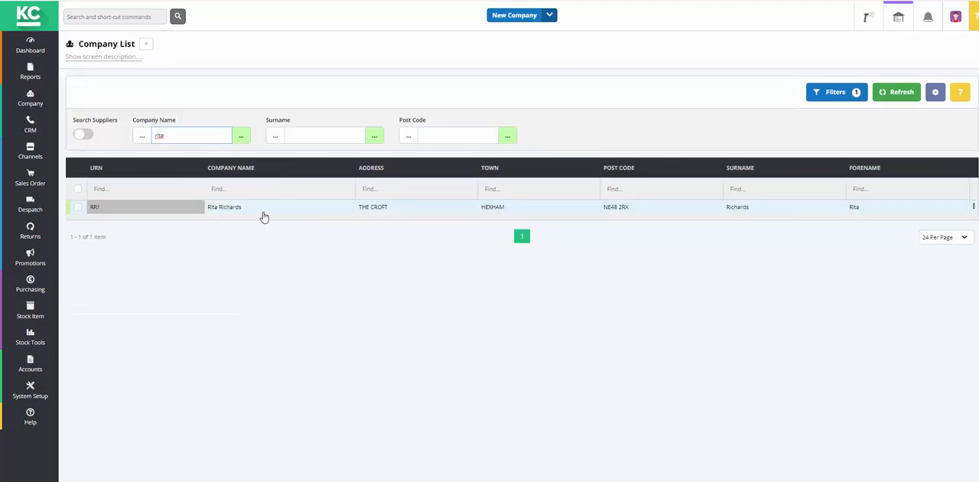
Step: Check the past sales orders and invoices of the merged Hexham customer in the company list, and return to the CRM options
double_click(263, 217)
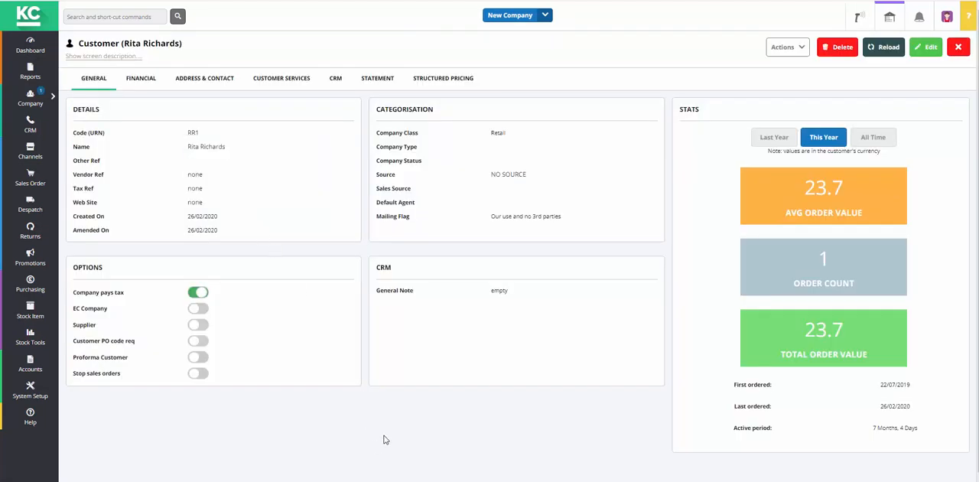
click(292, 80)
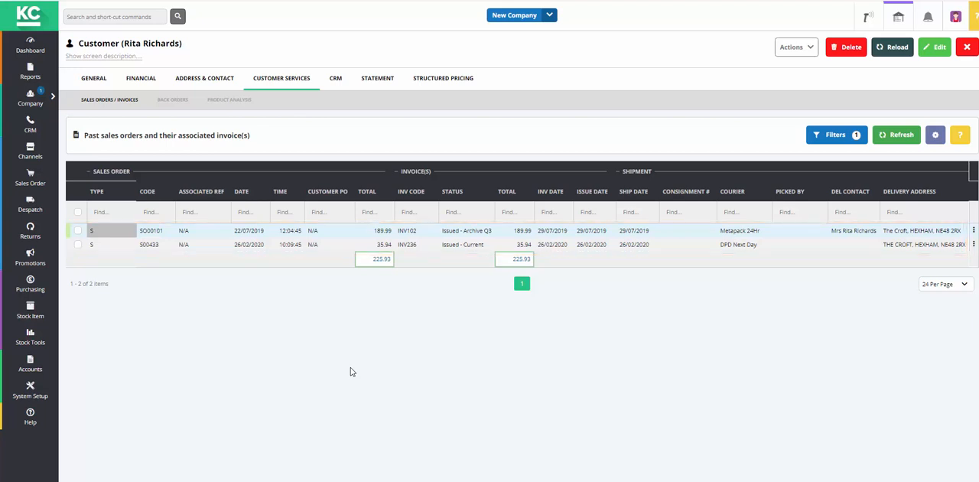
click(31, 124)
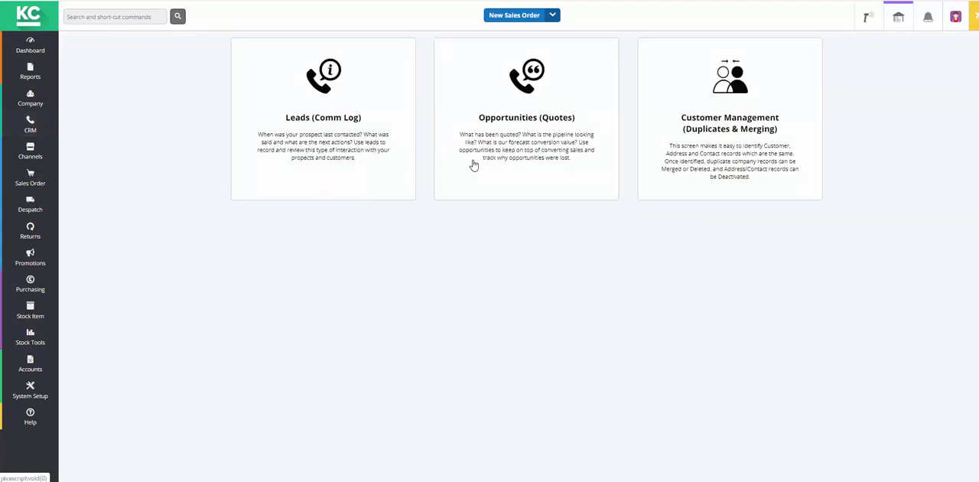